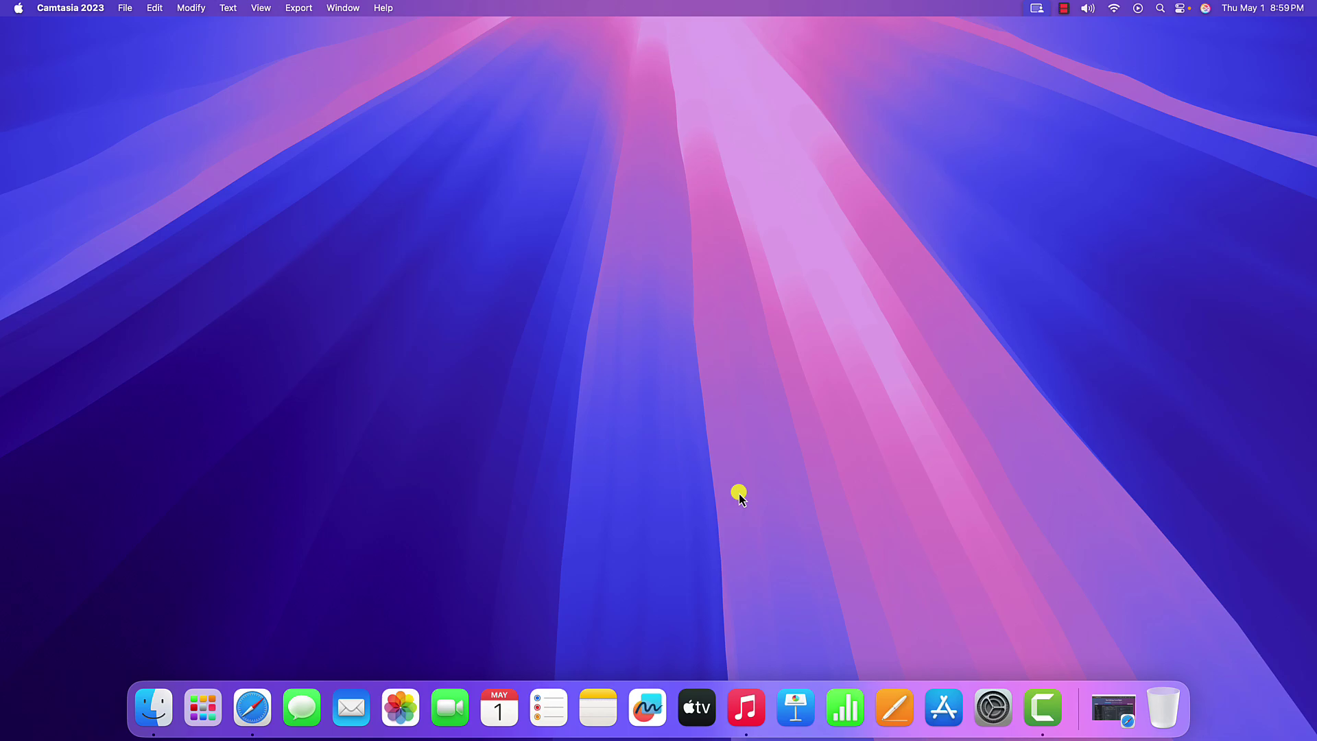
- Download Sublime Text Build 4192 for macOS (42.2 MB) in Safari, then minimize Safari
click(250, 709)
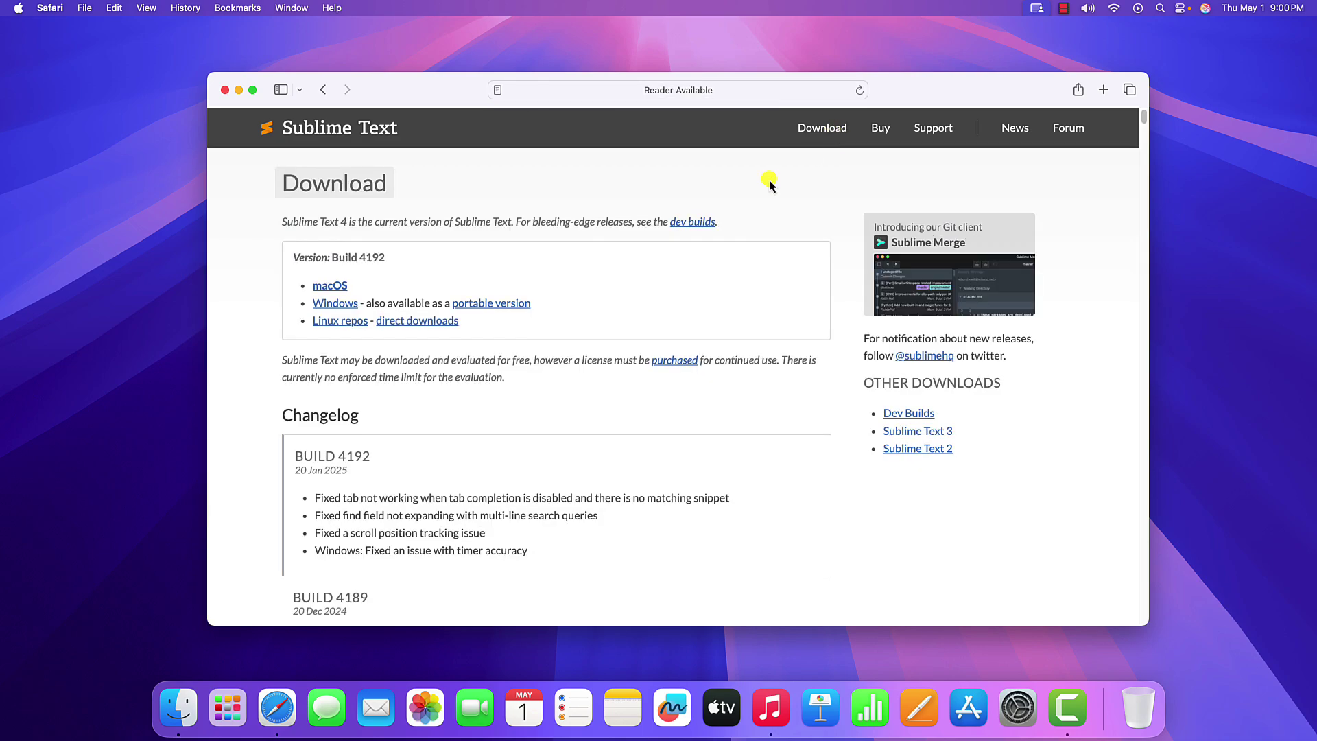
click(332, 286)
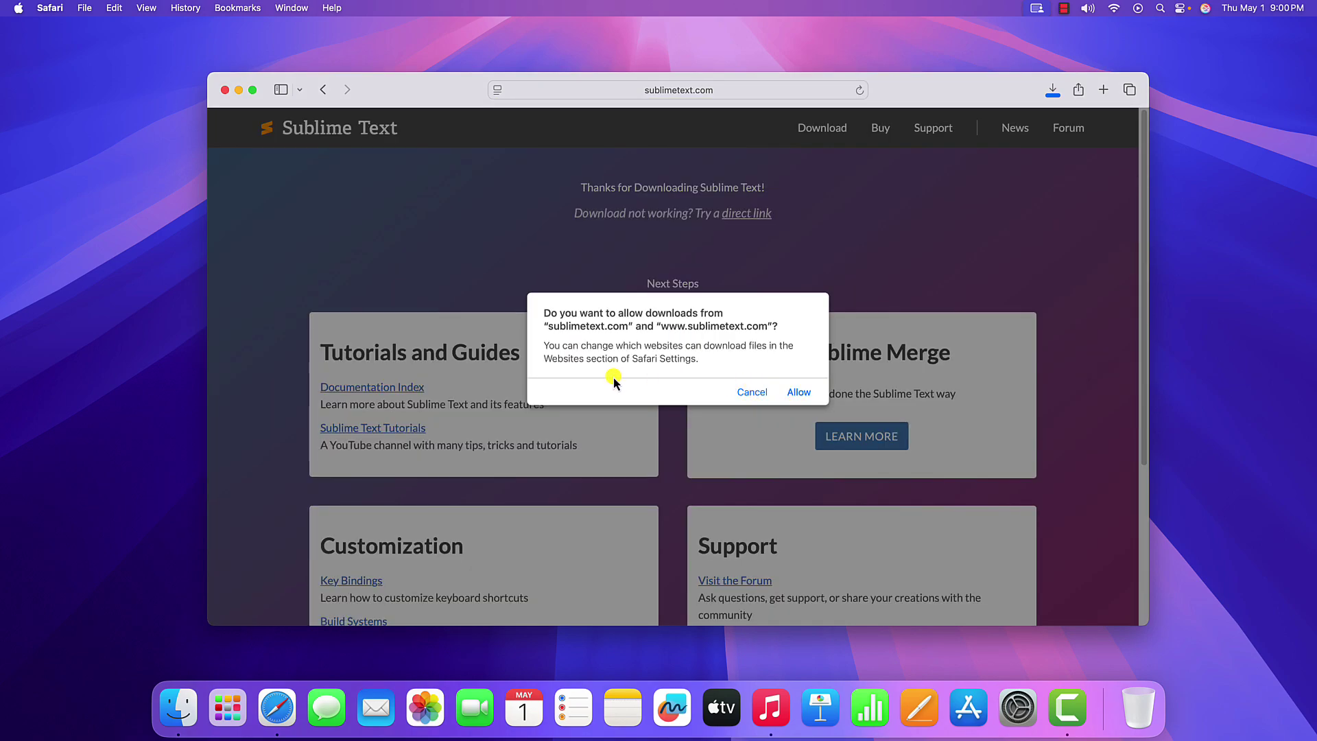
click(799, 395)
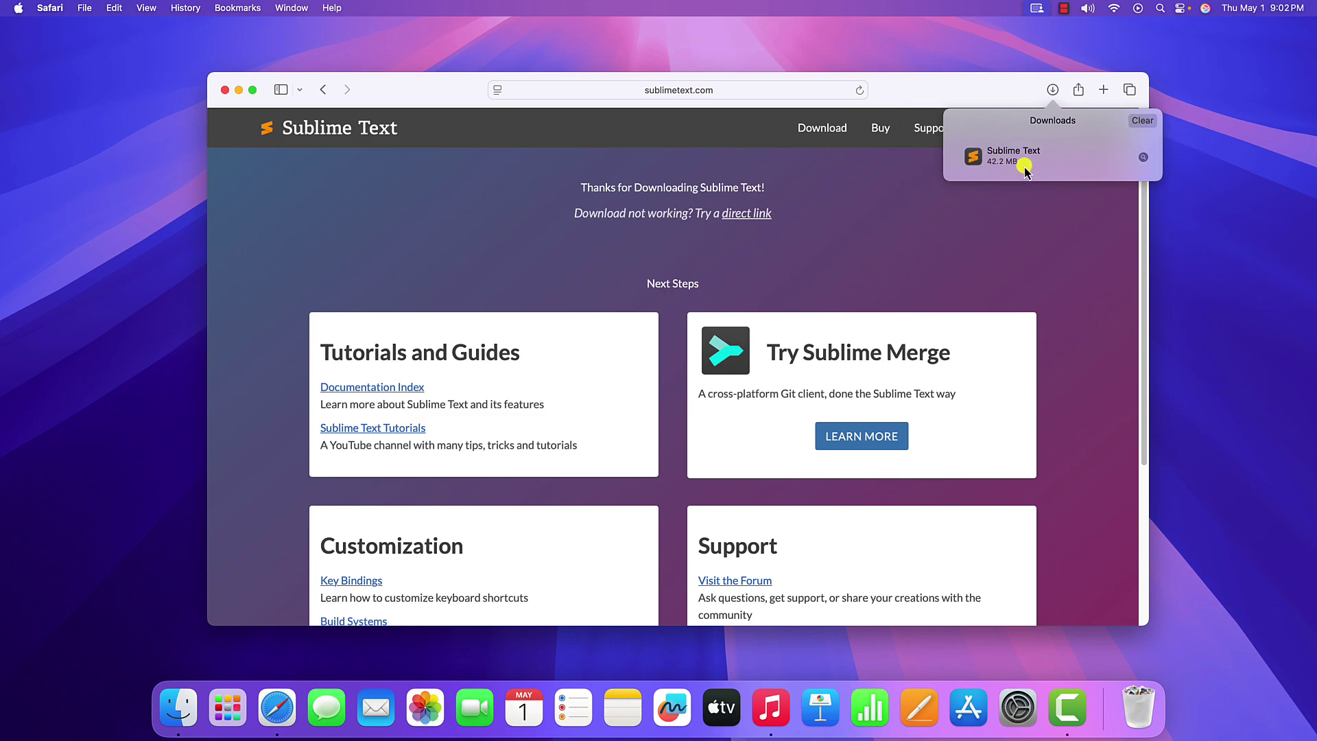
click(240, 91)
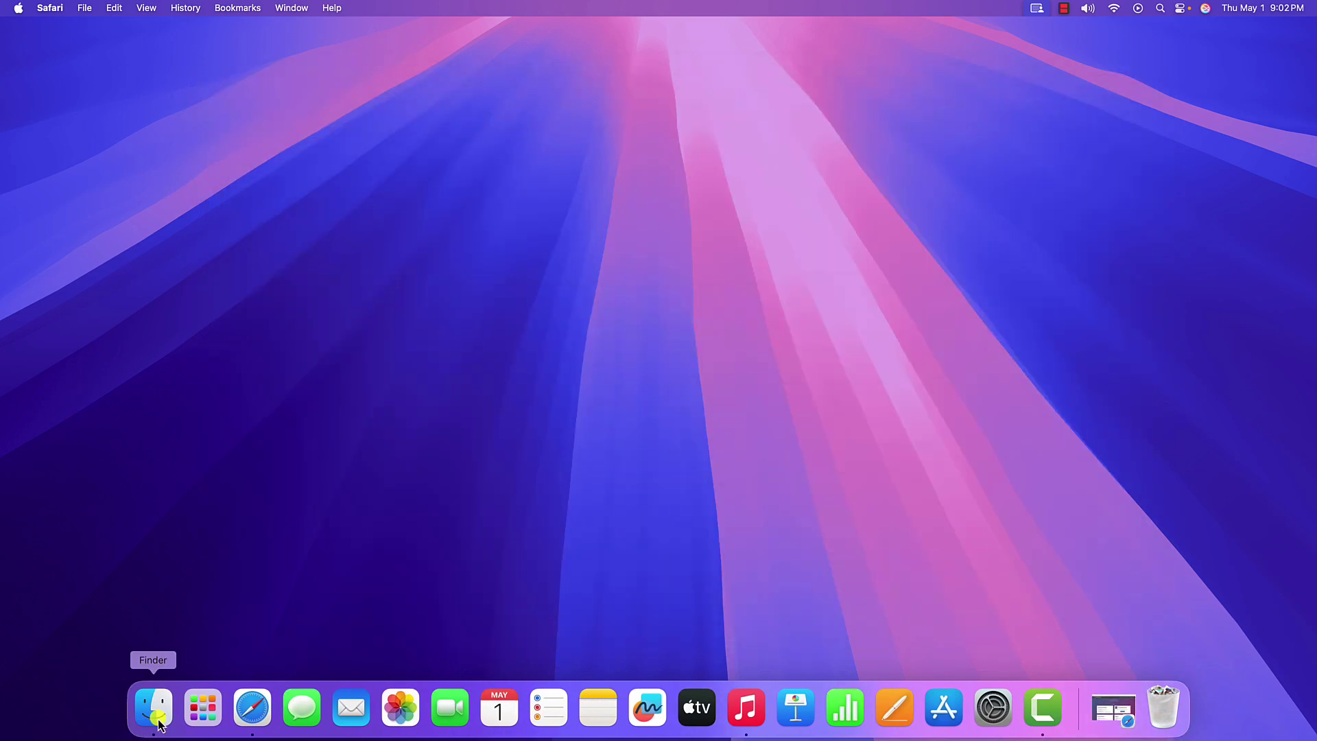
- Move Sublime Text from Downloads into the Applications folder, then close the Finder window
click(154, 710)
click(533, 218)
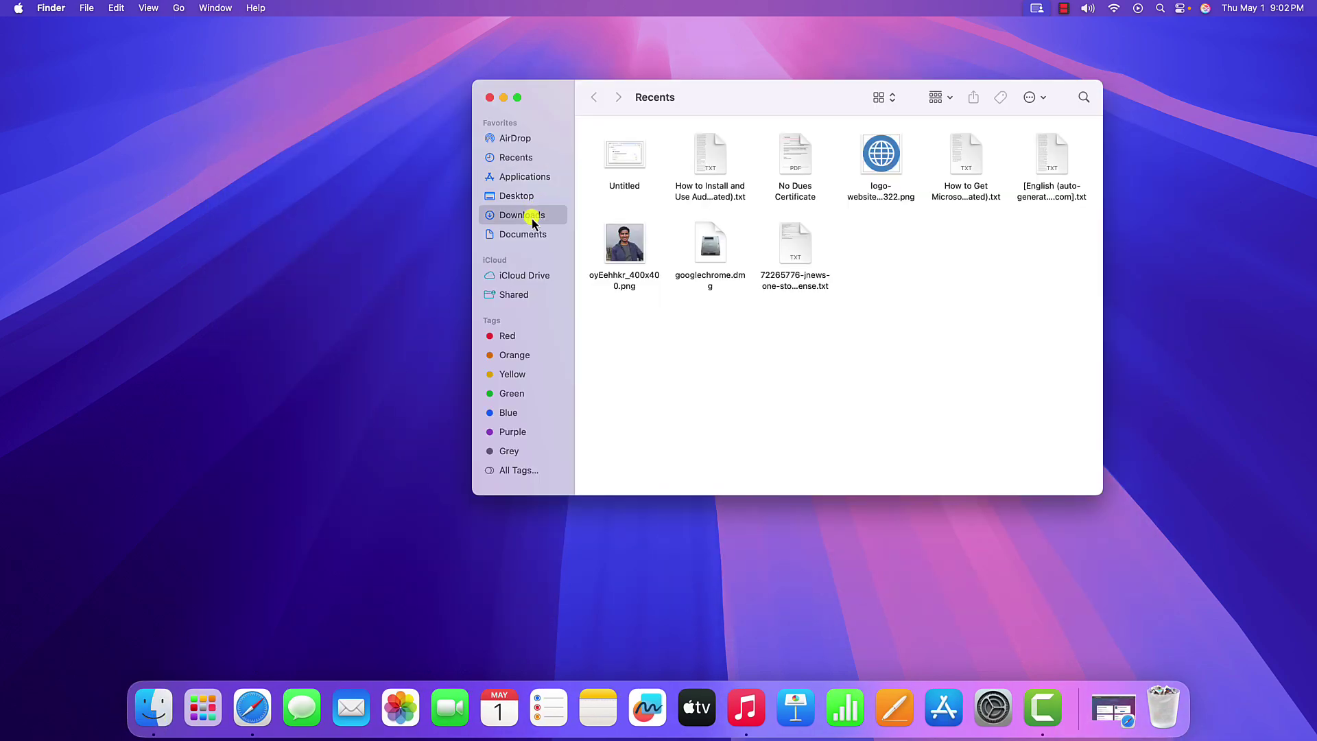
scroll(650, 379, down, 10)
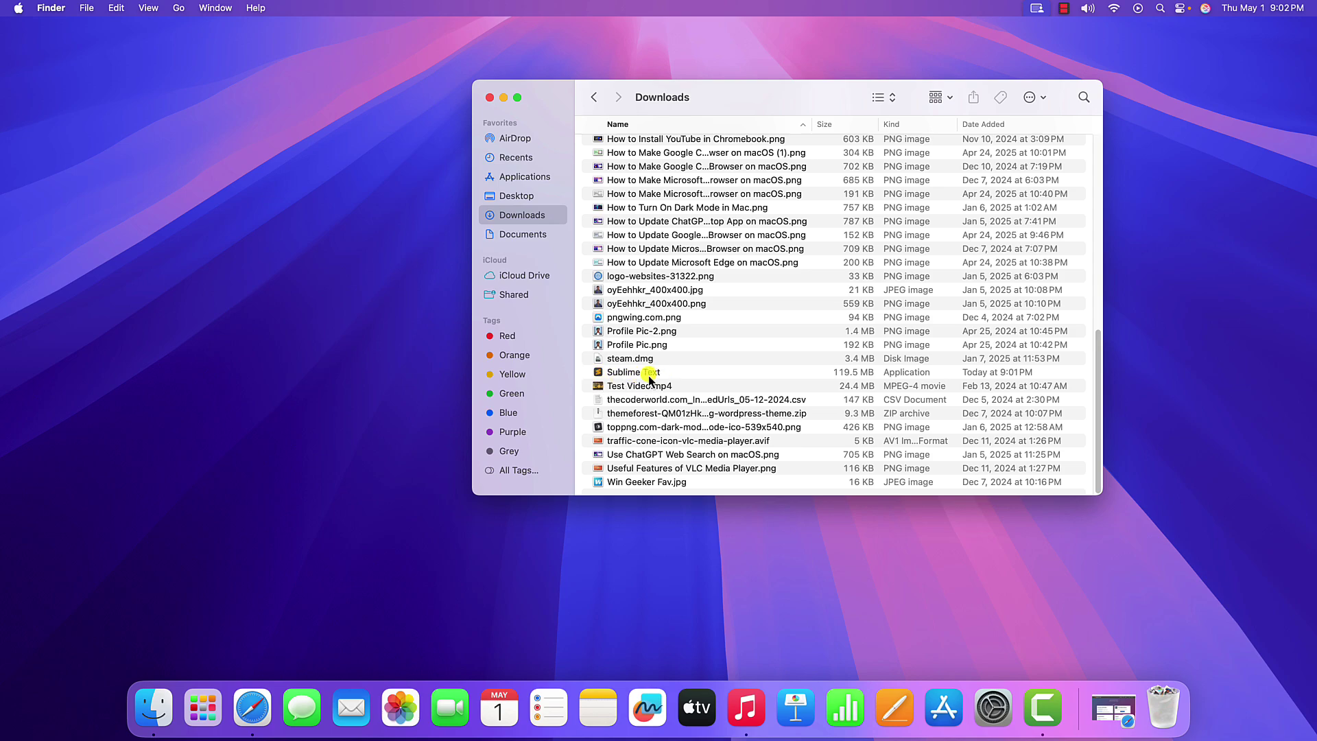
drag(650, 378, 552, 183)
drag(551, 183, 945, 366)
scroll(943, 366, down, 10)
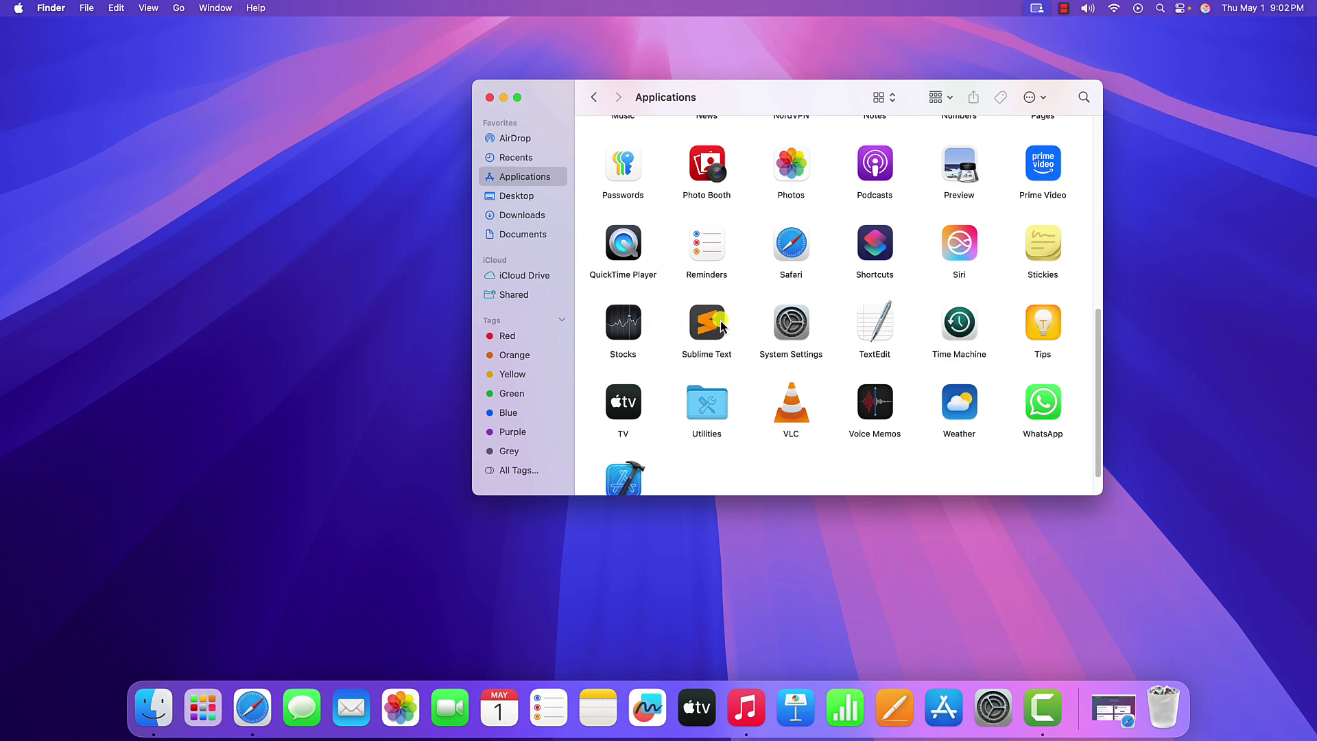
click(490, 97)
- Start Sublime Text from the second page of Launchpad
click(195, 715)
scroll(888, 525, right, 2)
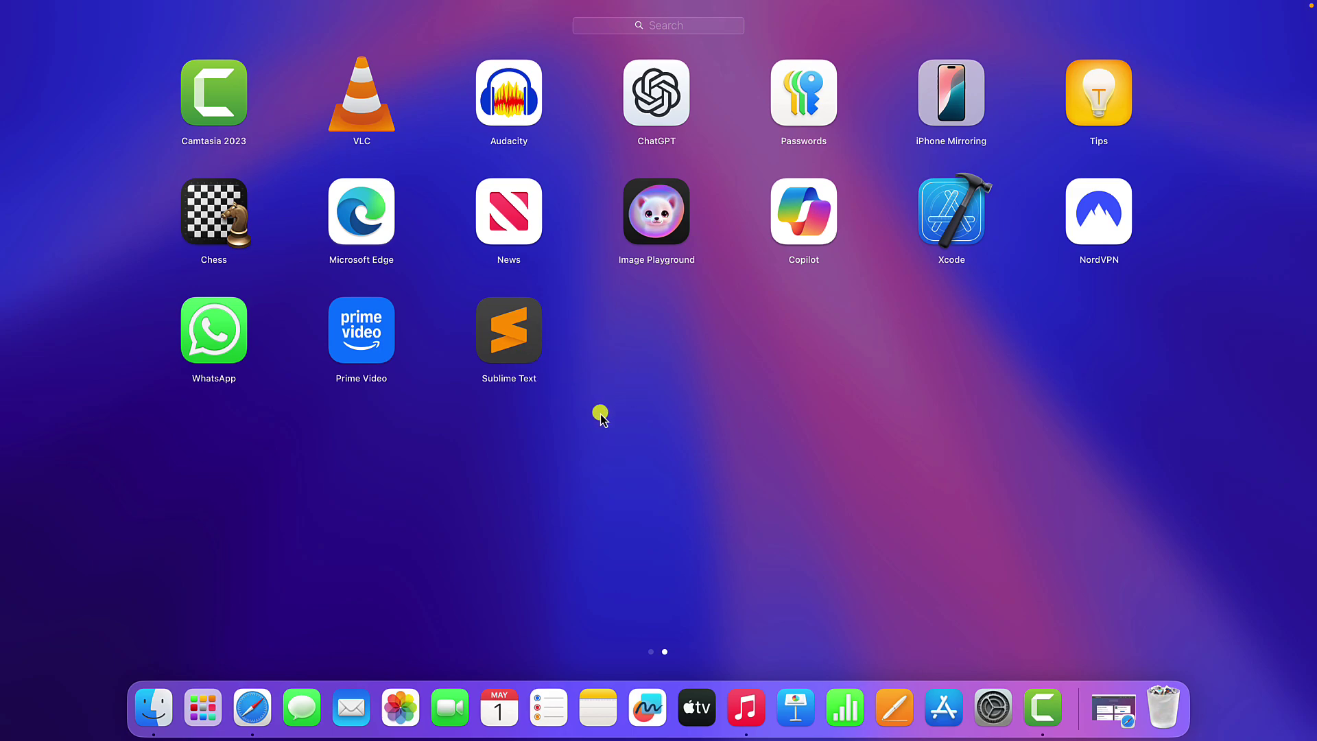
click(522, 356)
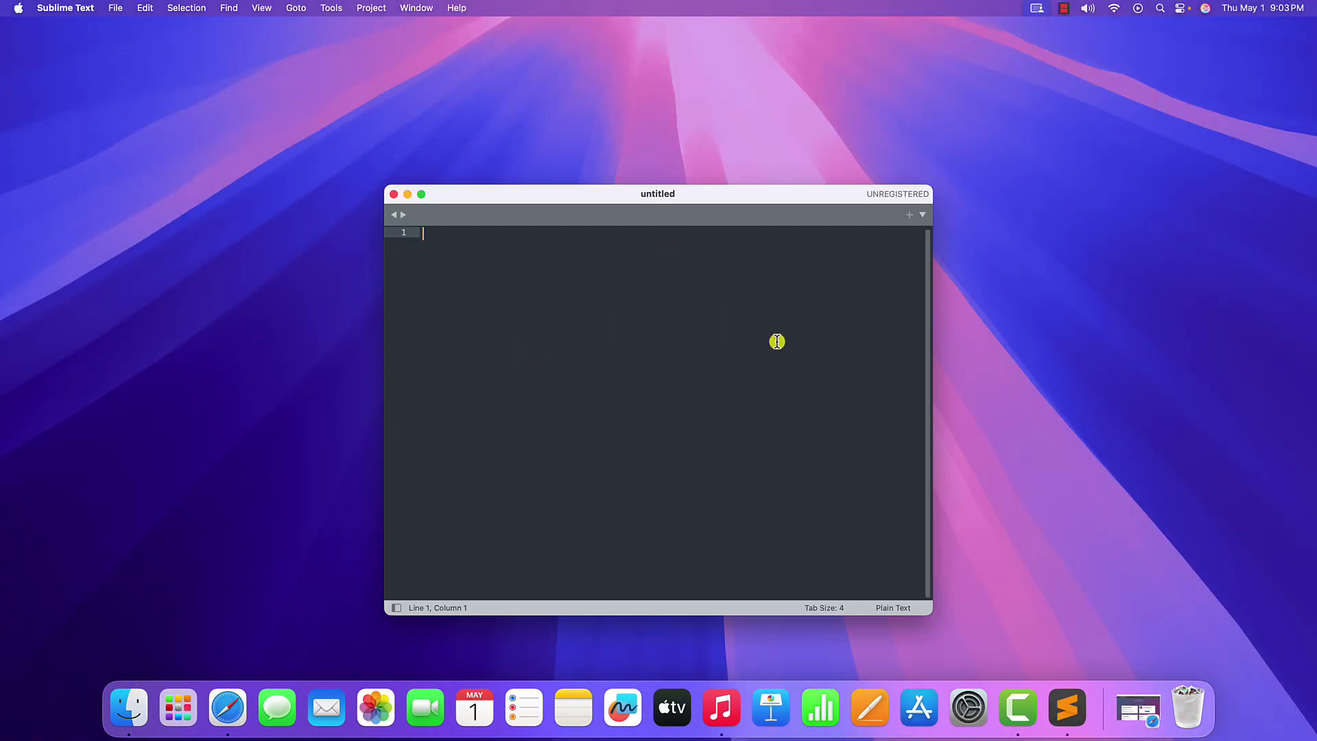
- Quit Sublime Text, drag it from Launchpad into the Dock, and relaunch it there
click(394, 194)
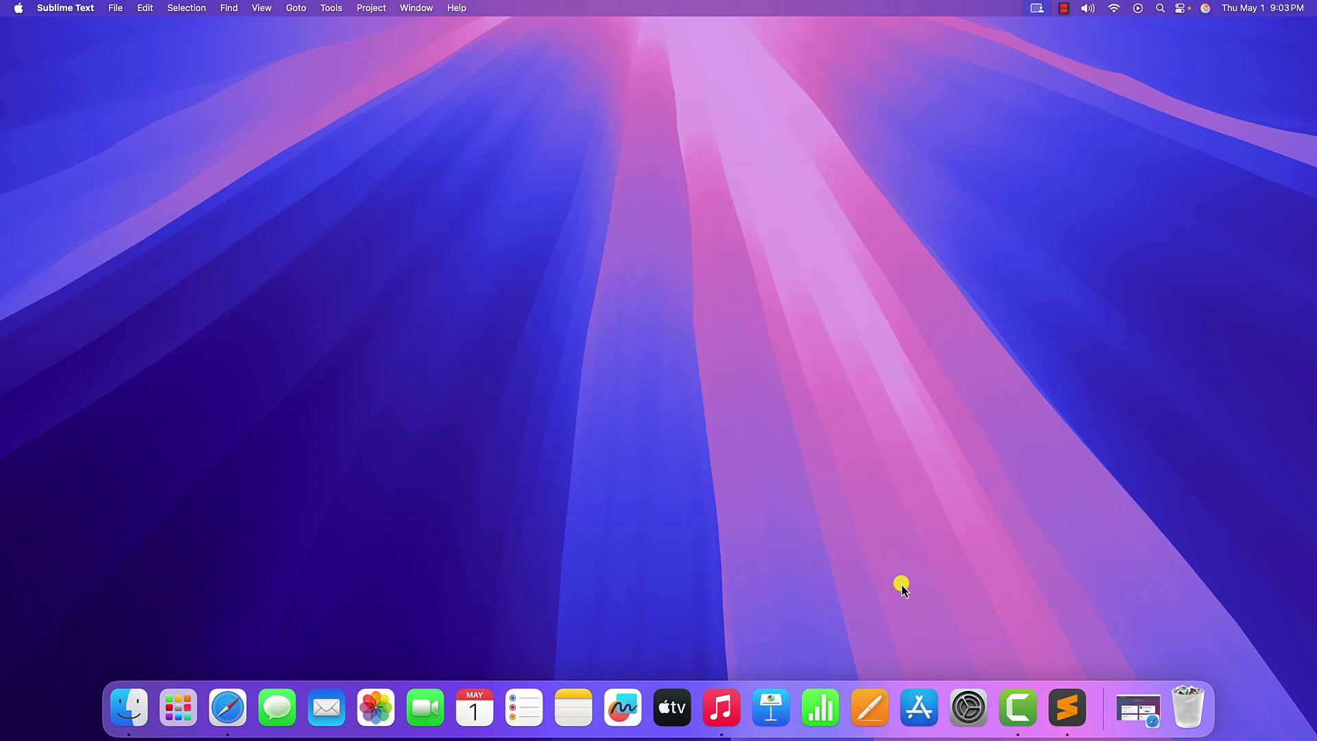
key(super+q)
click(202, 706)
mouse_move(514, 337)
mouse_down()
mouse_move(516, 484)
mouse_move(425, 707)
mouse_up()
click(376, 542)
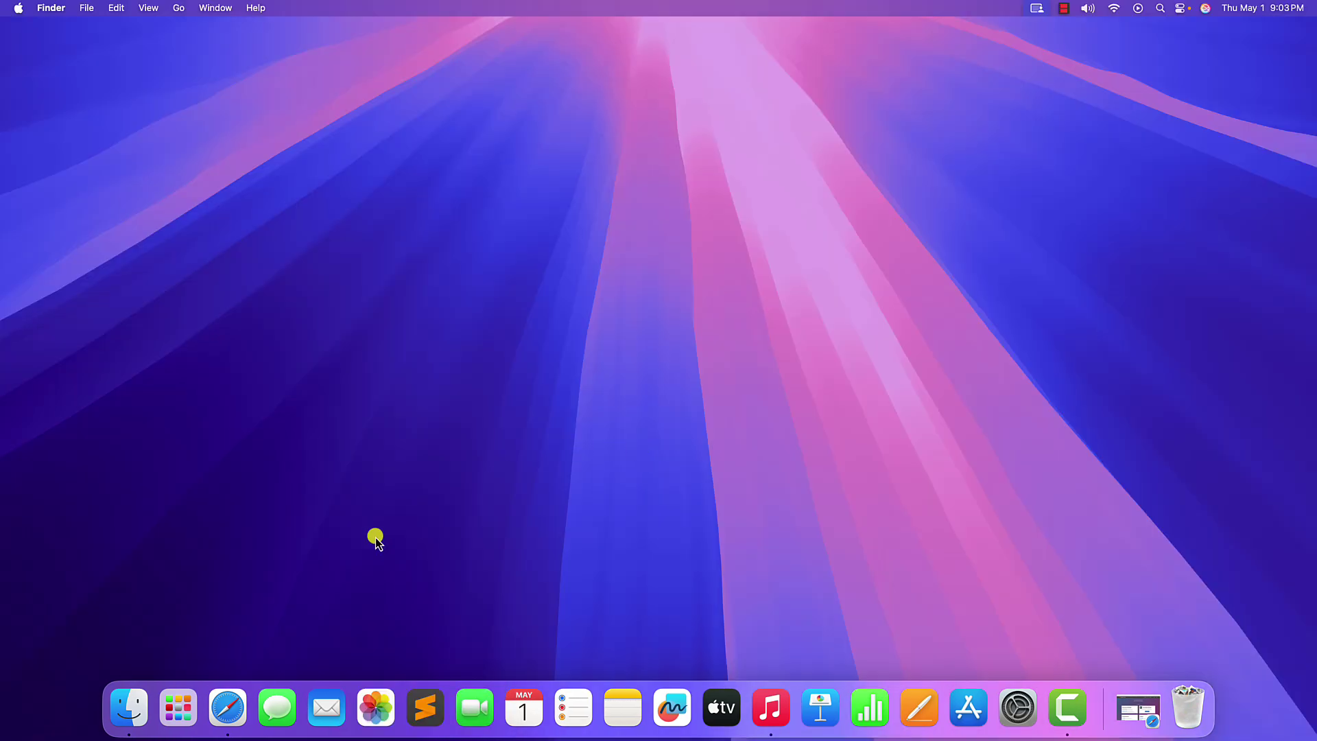
click(427, 710)
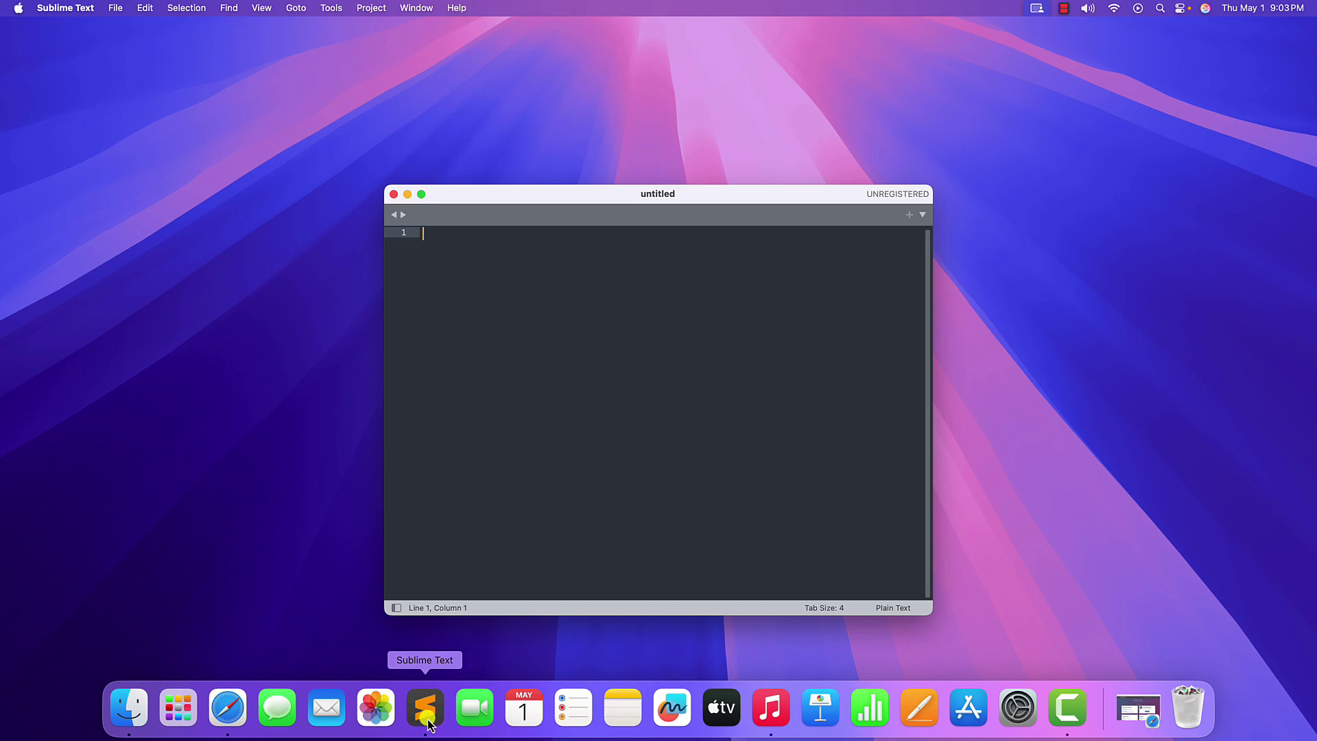
- Close the relaunched Sublime Text's empty untitled window
click(393, 195)
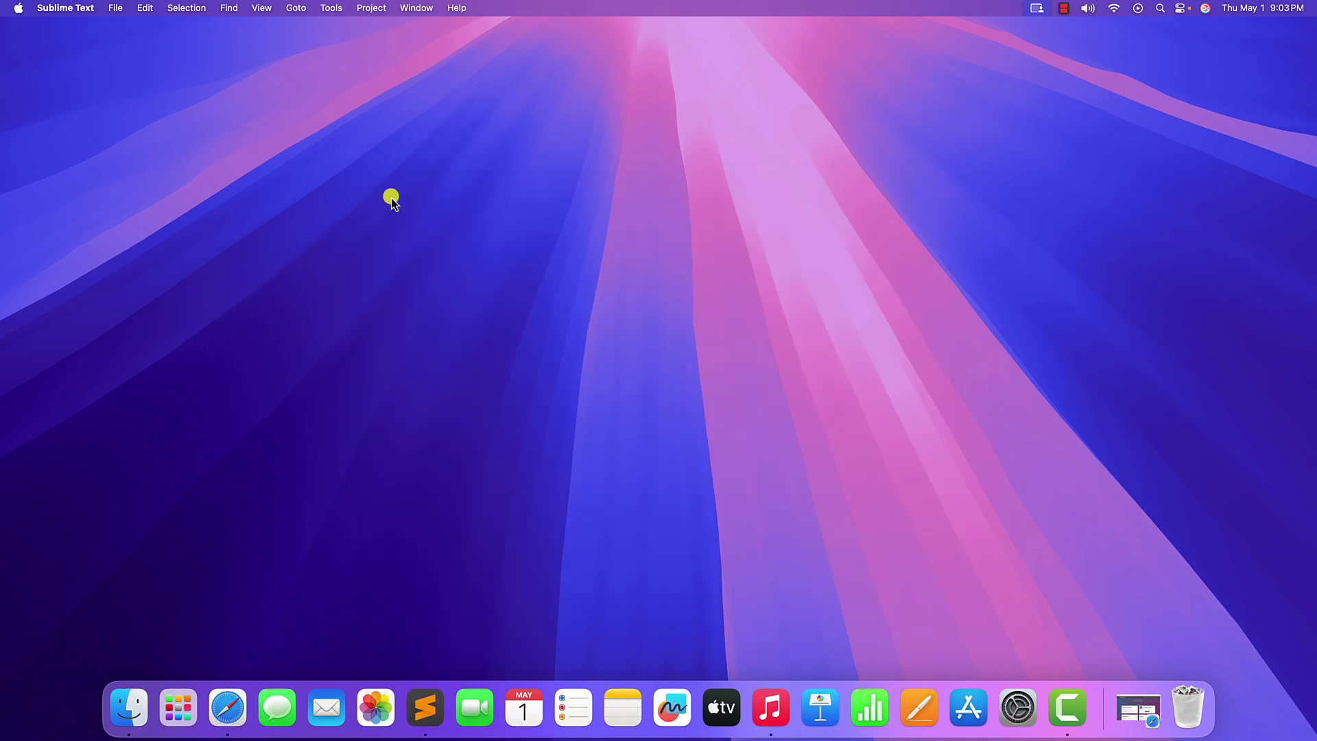